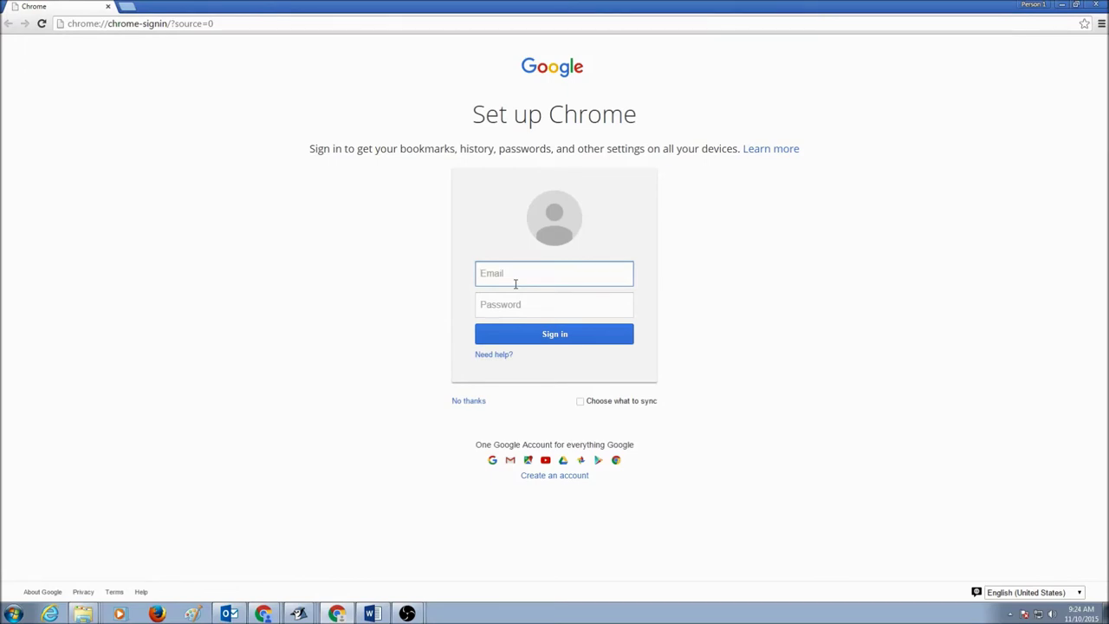
- Go from the Chrome setup page to the Gmail sign-in form via Google's homepage
{"action": "left_click", "coordinate": [257, 26]}
{"action": "type", "text": "google"}
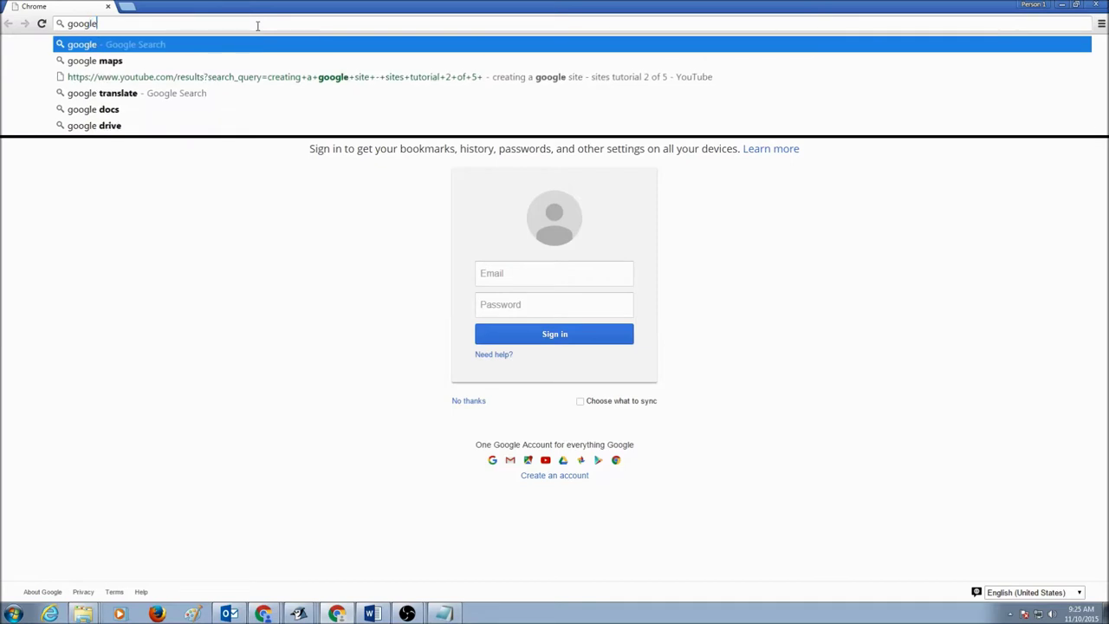
{"action": "key", "text": "ctrl+Return"}
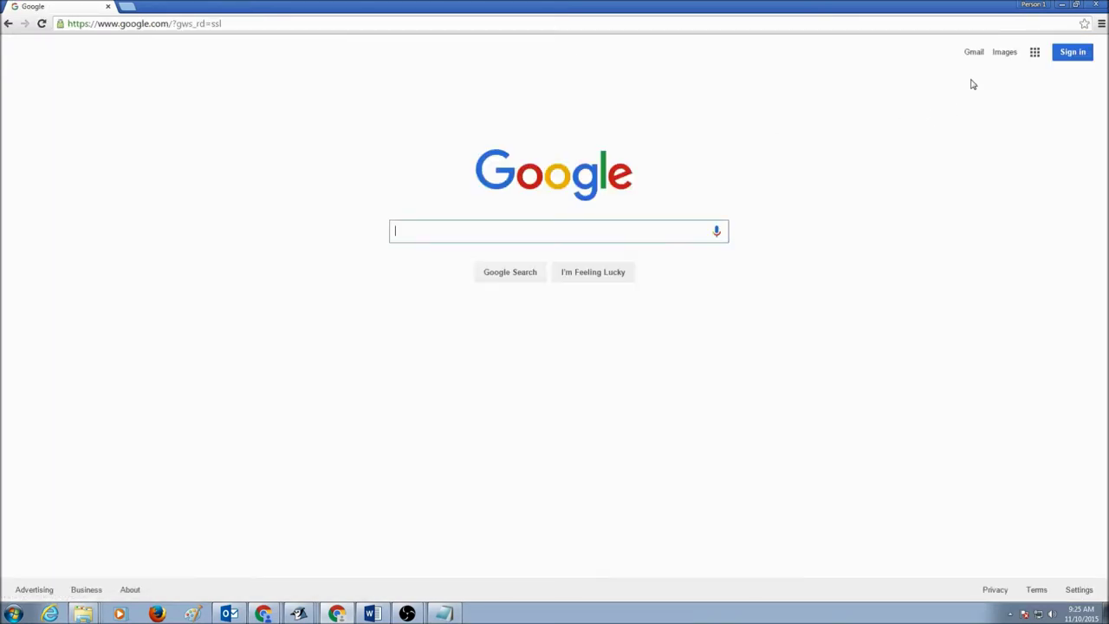
{"action": "left_click", "coordinate": [975, 53]}
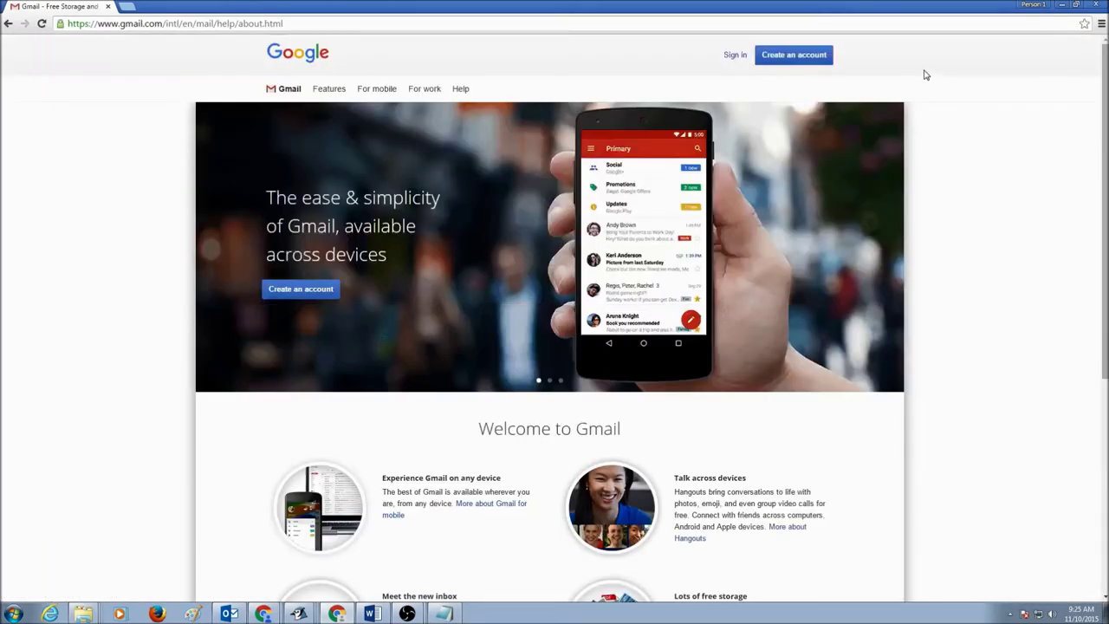
{"action": "left_click", "coordinate": [735, 54]}
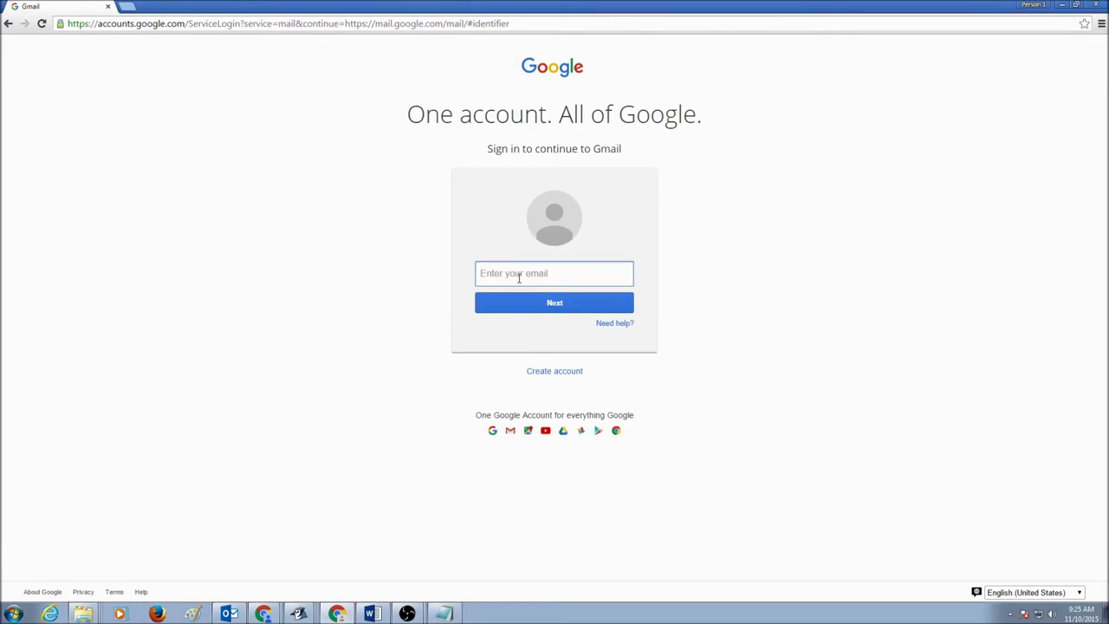
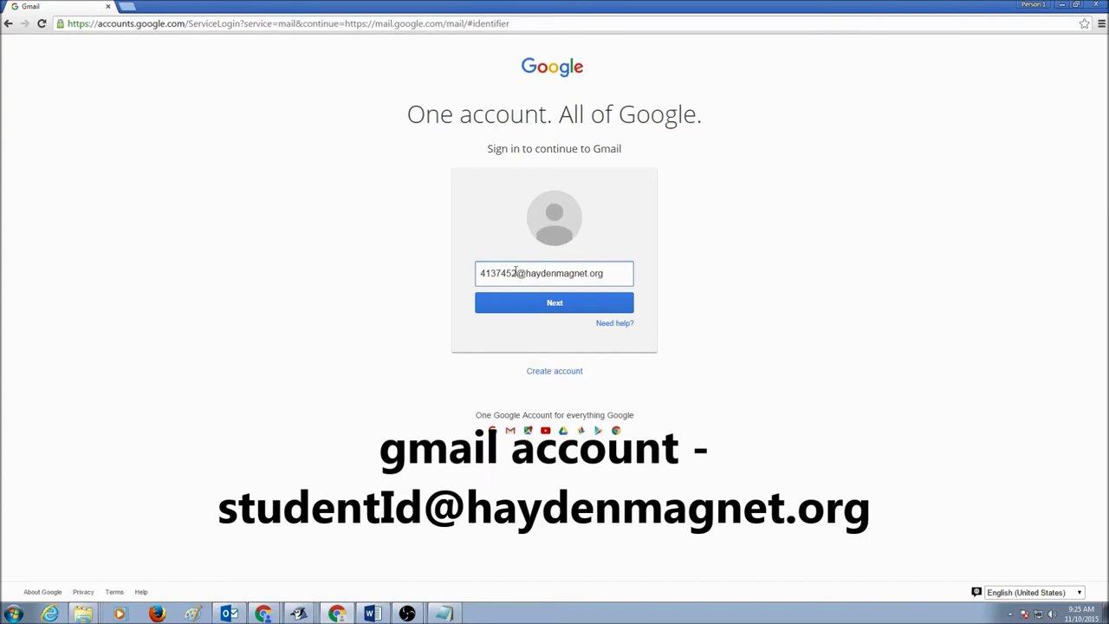
- Enter the student account's e-mail address and continue to the password step
{"action": "left_click_drag", "start_coordinate": [515, 272], "coordinate": [605, 276]}
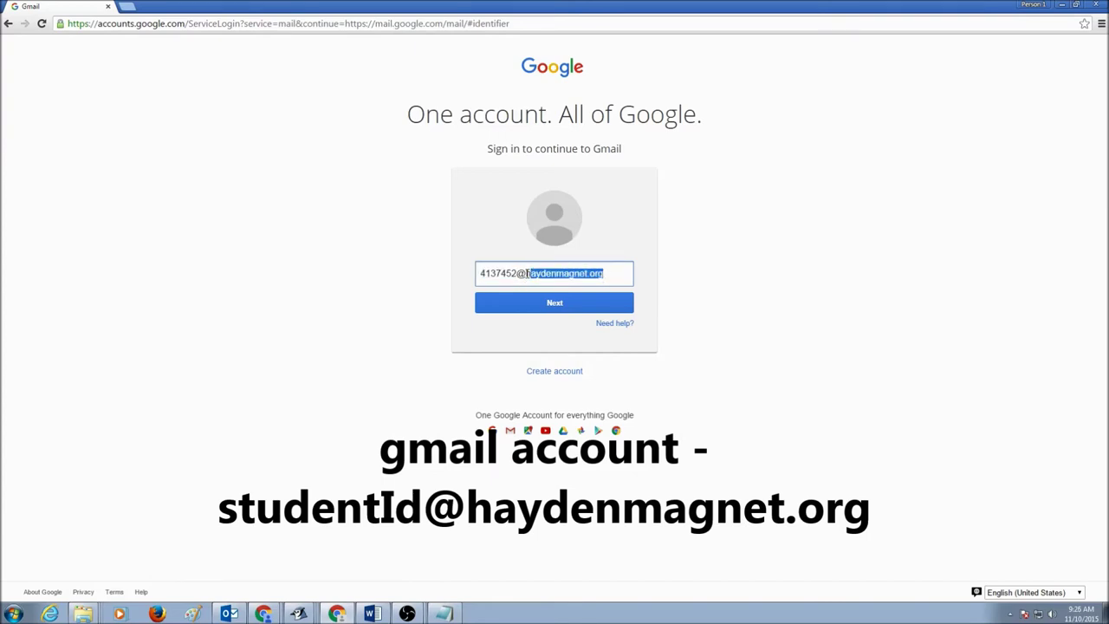
{"action": "left_click_drag", "start_coordinate": [526, 273], "coordinate": [614, 277]}
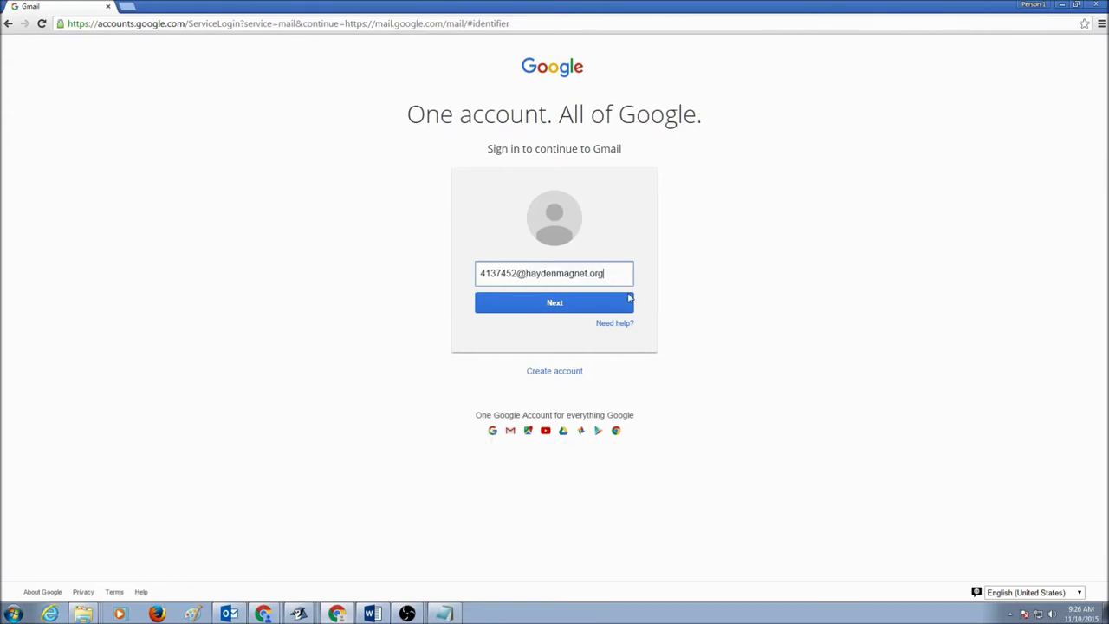
{"action": "left_click", "coordinate": [579, 305]}
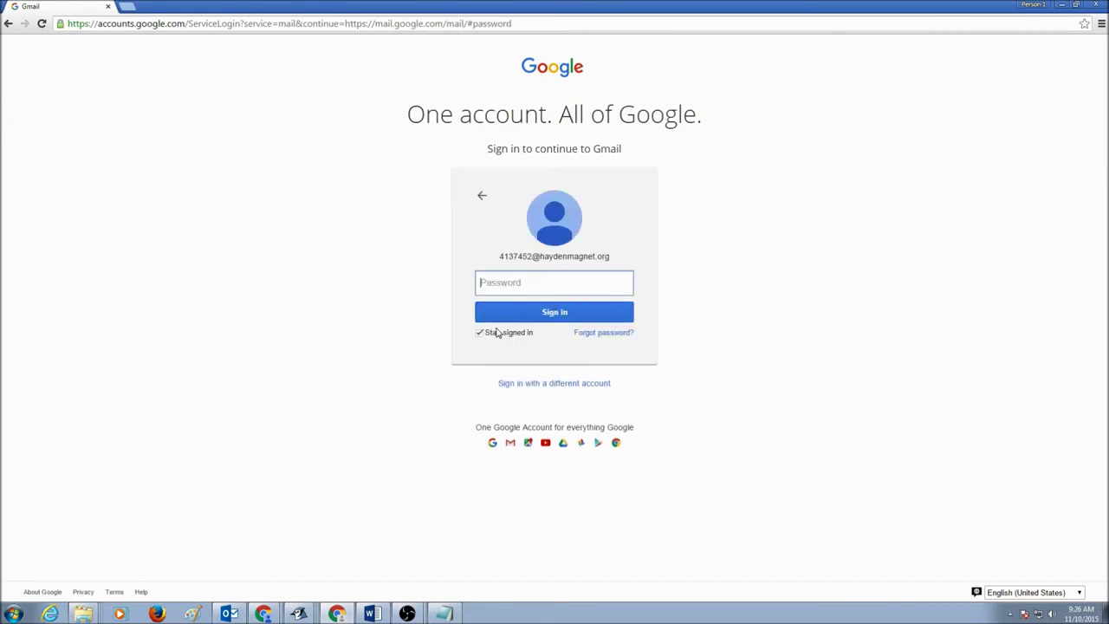
- Turn off Stay signed in, then enter and submit the account password
{"action": "left_click", "coordinate": [500, 332]}
{"action": "left_click", "coordinate": [500, 287]}
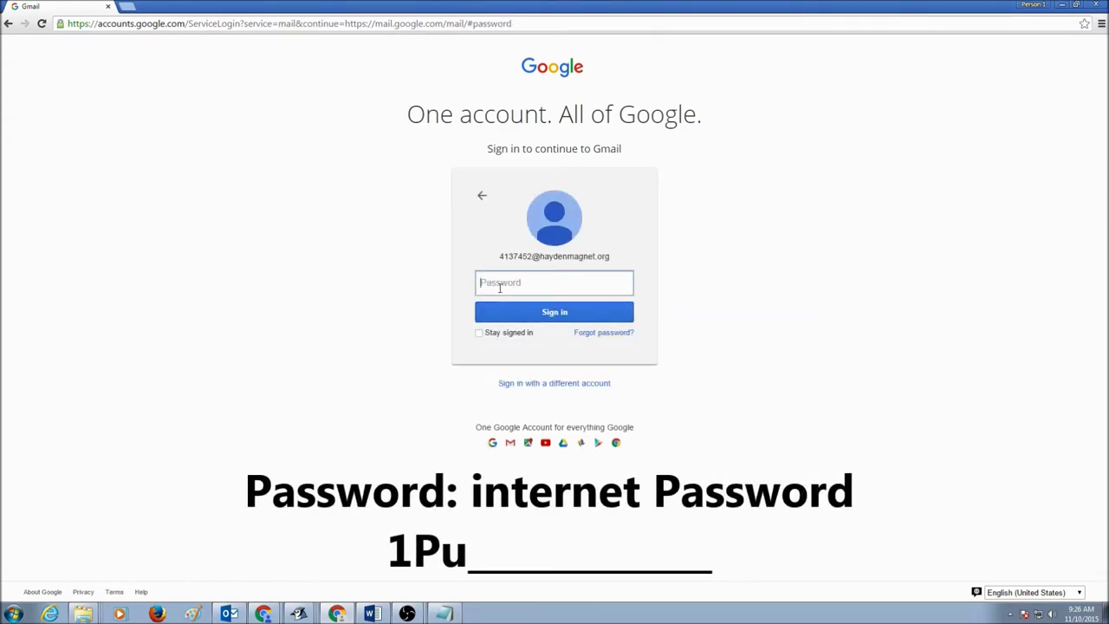
{"action": "type", "text": "11"}
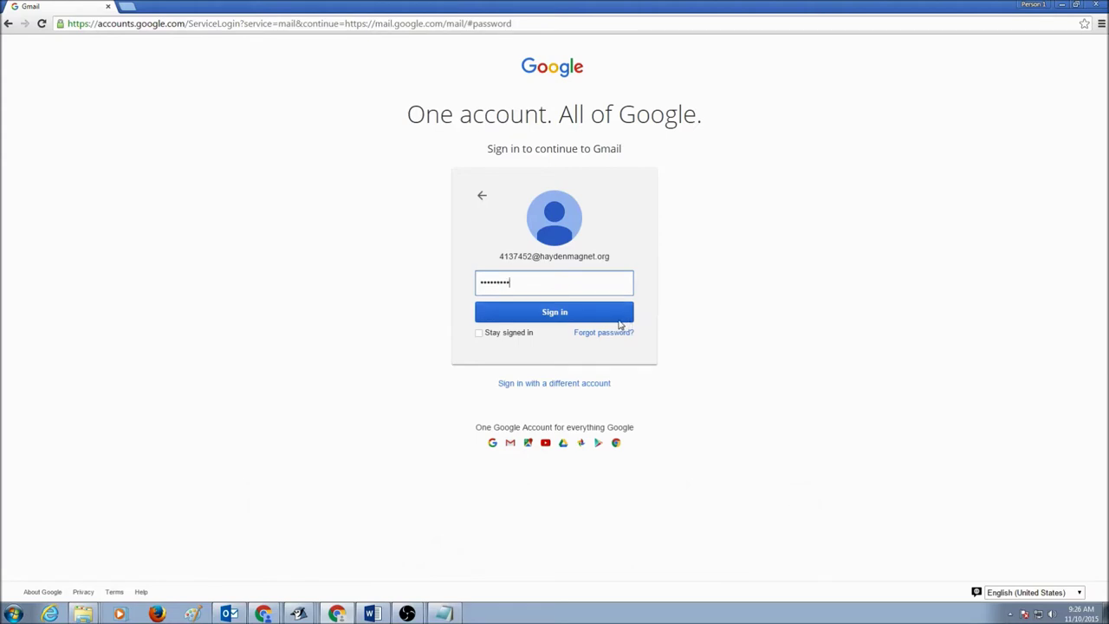
{"action": "left_click", "coordinate": [619, 319]}
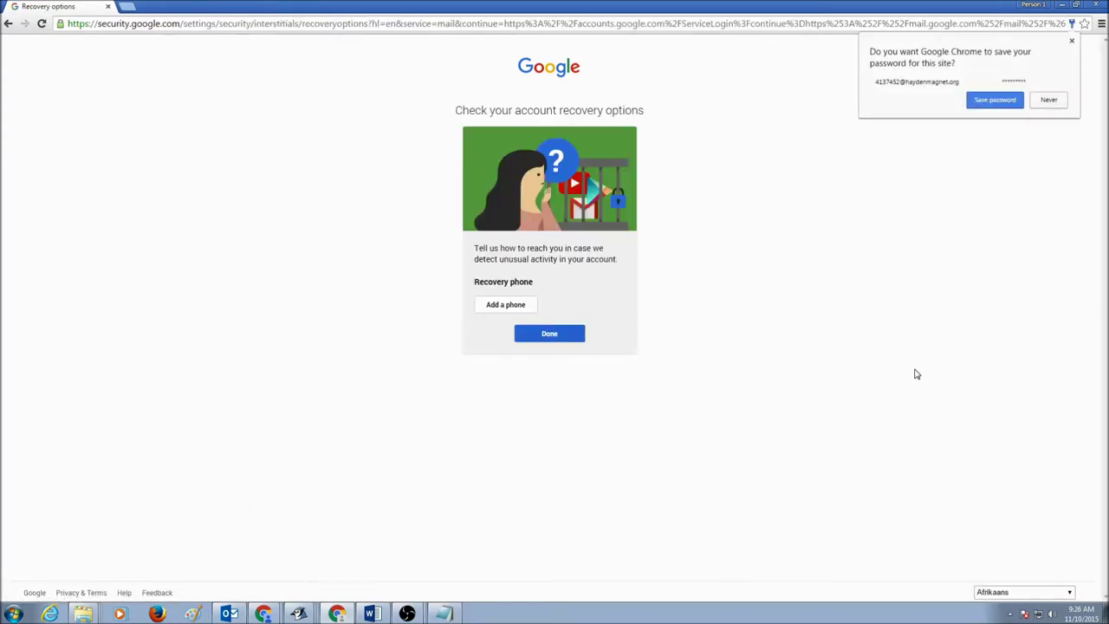
- Decline saving the password in Chrome and skip adding a recovery phone to reach the inbox
{"action": "left_click", "coordinate": [1049, 100]}
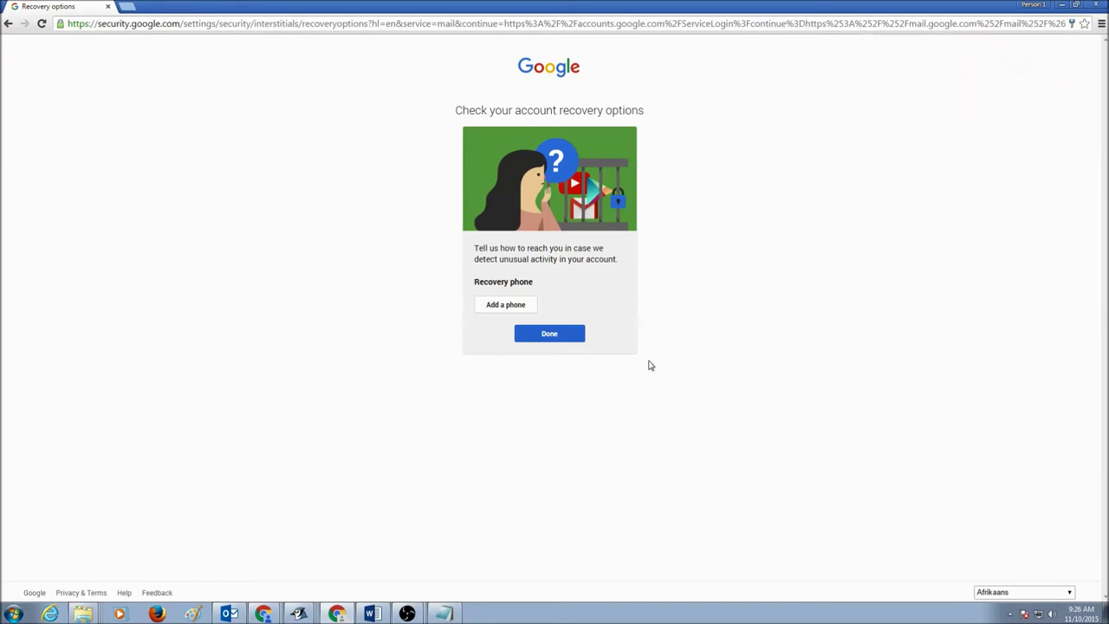
{"action": "left_click", "coordinate": [572, 335]}
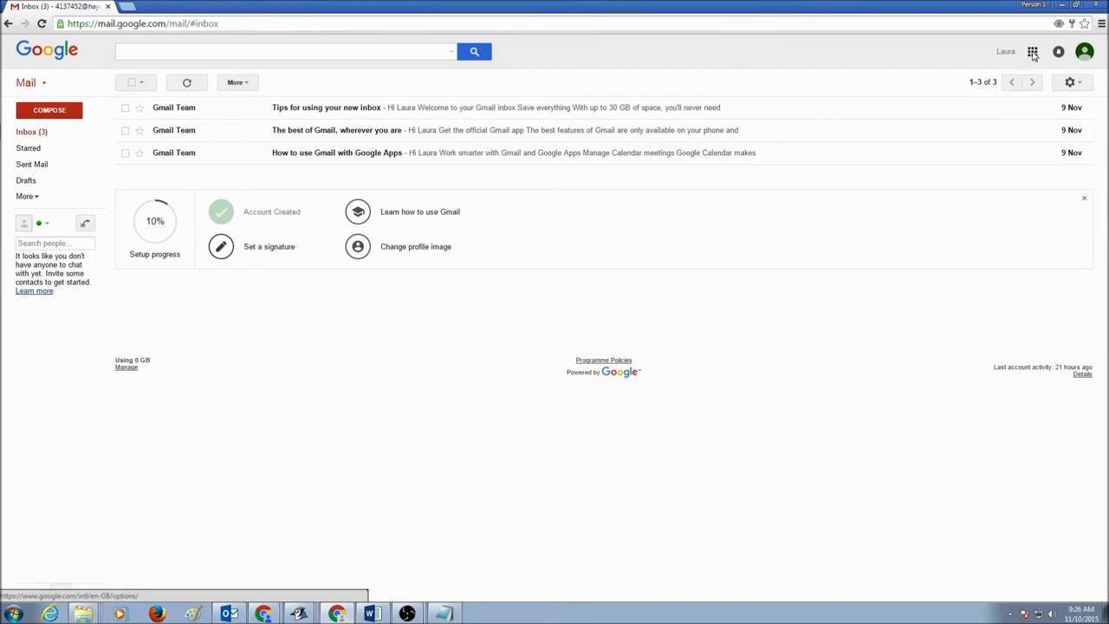
{"action": "left_click", "coordinate": [1033, 53]}
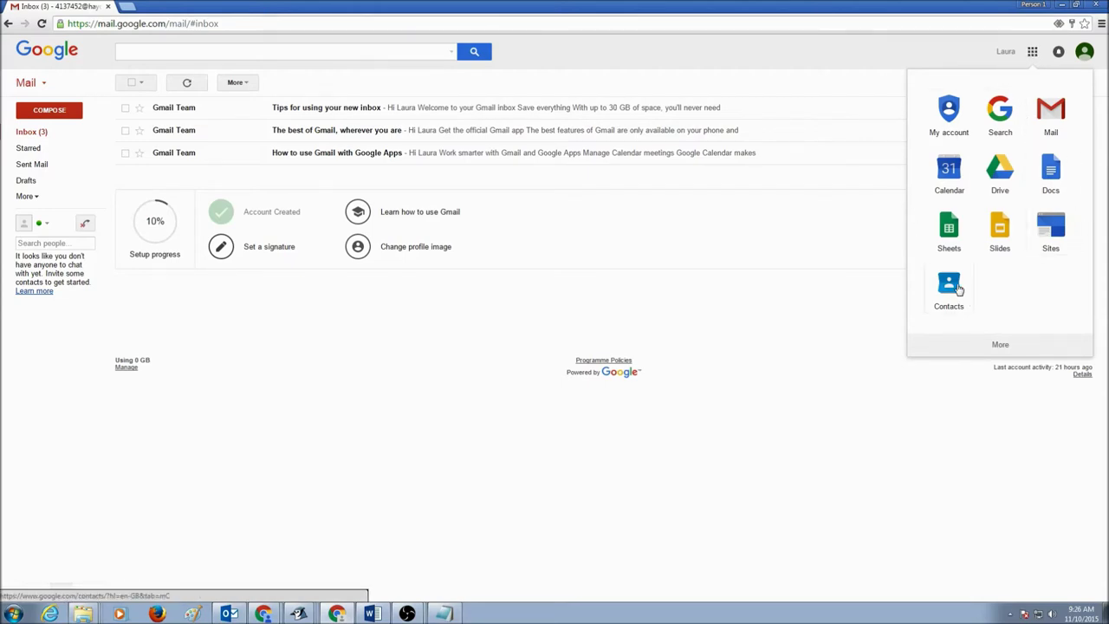
- Open Google's full Products page in a new tab from the expanded apps list
{"action": "left_click", "coordinate": [1000, 345]}
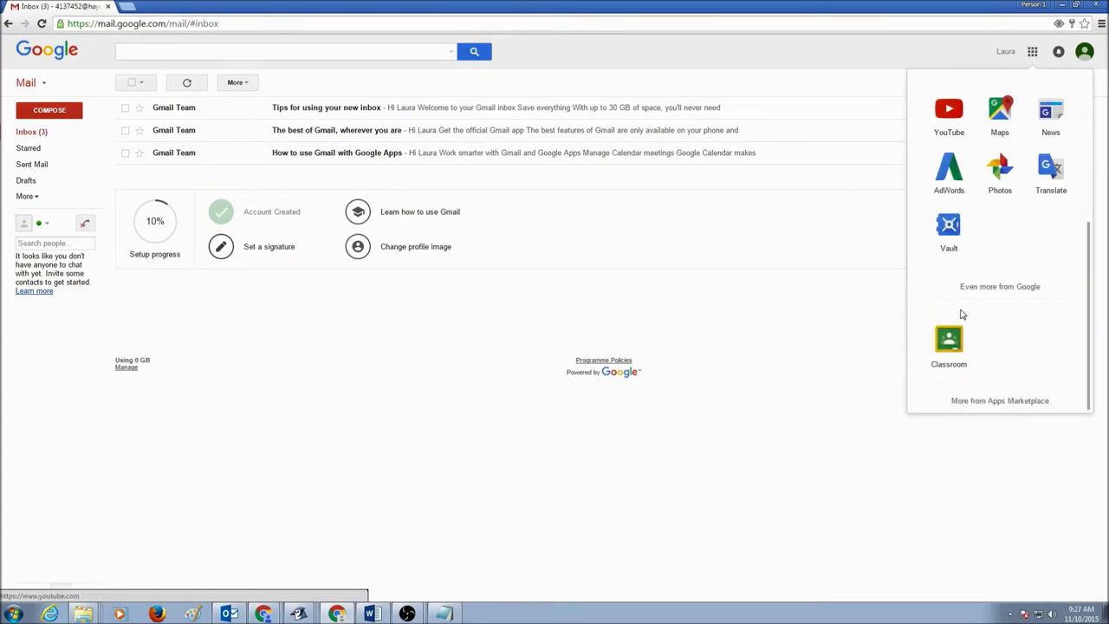
{"action": "left_click", "coordinate": [1025, 295]}
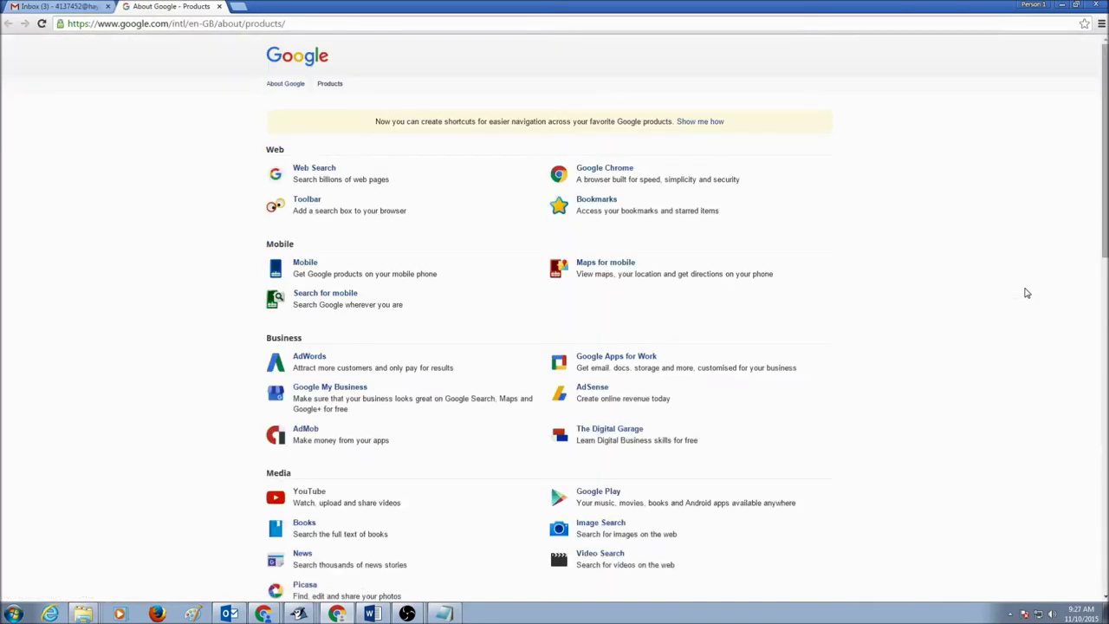
- Scroll the Products page to Home & Office and open Google Sites
{"action": "left_click_drag", "start_coordinate": [1107, 173], "coordinate": [1100, 443]}
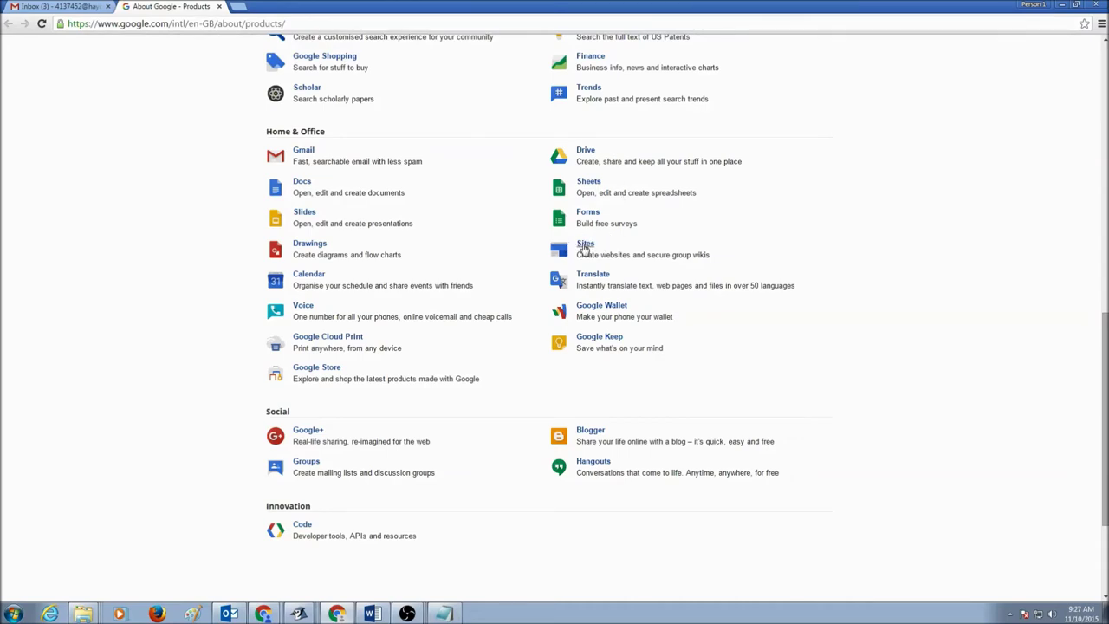
{"action": "left_click", "coordinate": [586, 248]}
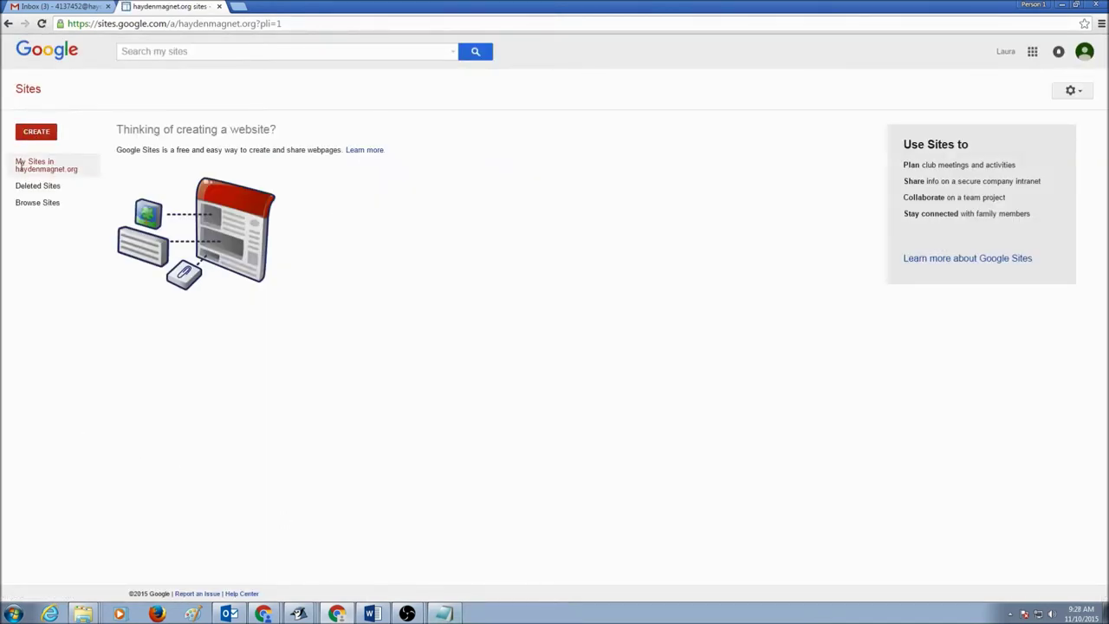
- Start a new site from the Blank template and type the student's portfolio name
{"action": "left_click", "coordinate": [37, 137]}
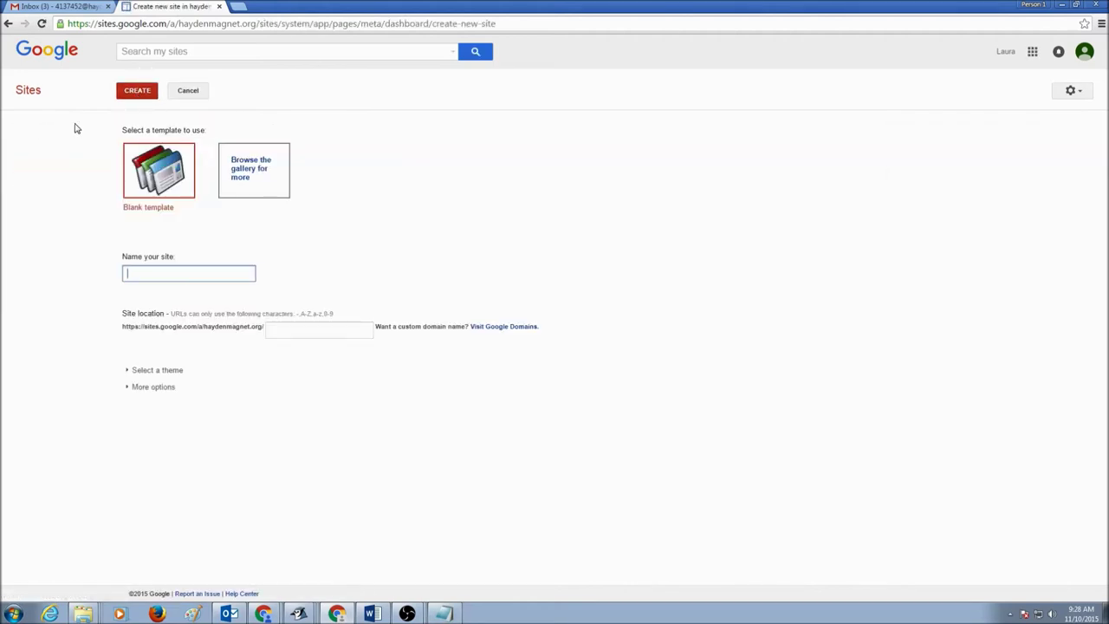
{"action": "left_click", "coordinate": [147, 176]}
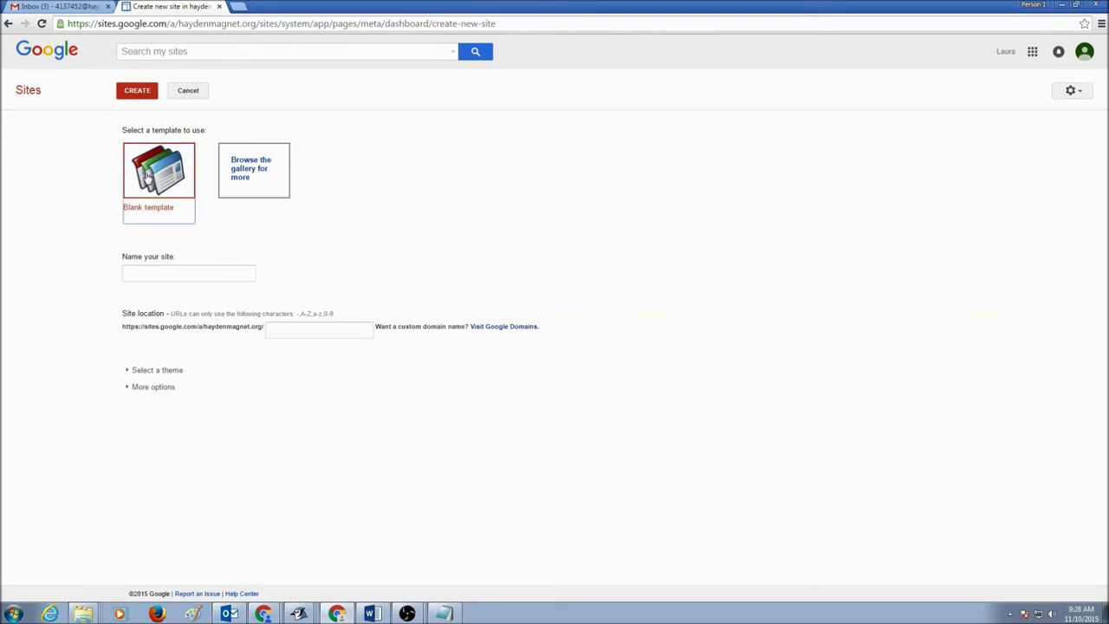
{"action": "left_click", "coordinate": [126, 275]}
{"action": "left_click", "coordinate": [126, 275]}
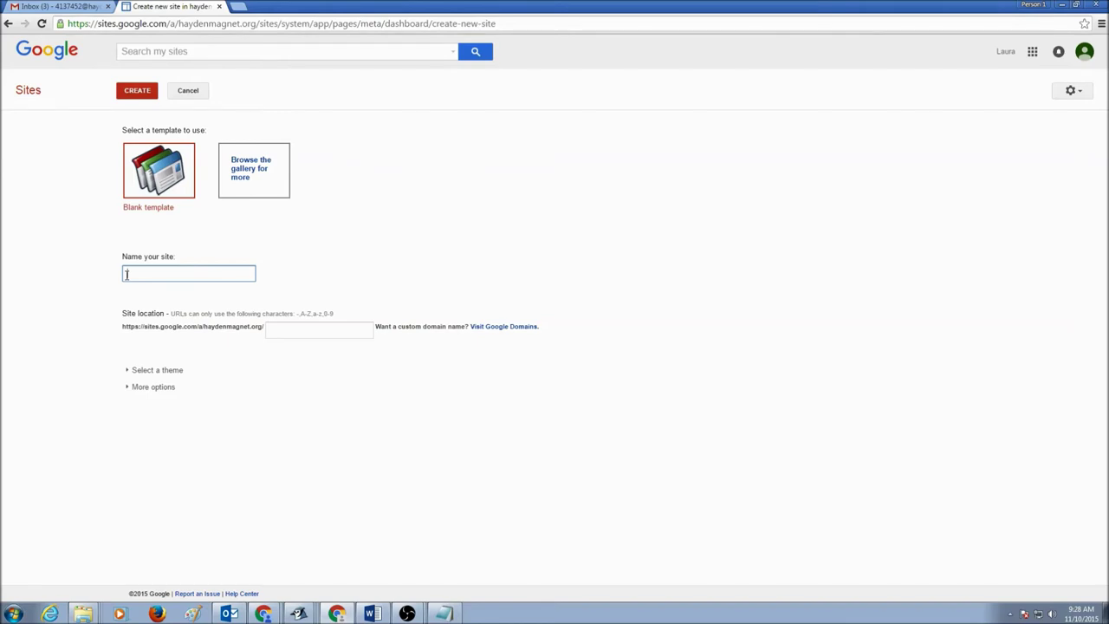
{"action": "type", "text": "Laura's Portfolio"}
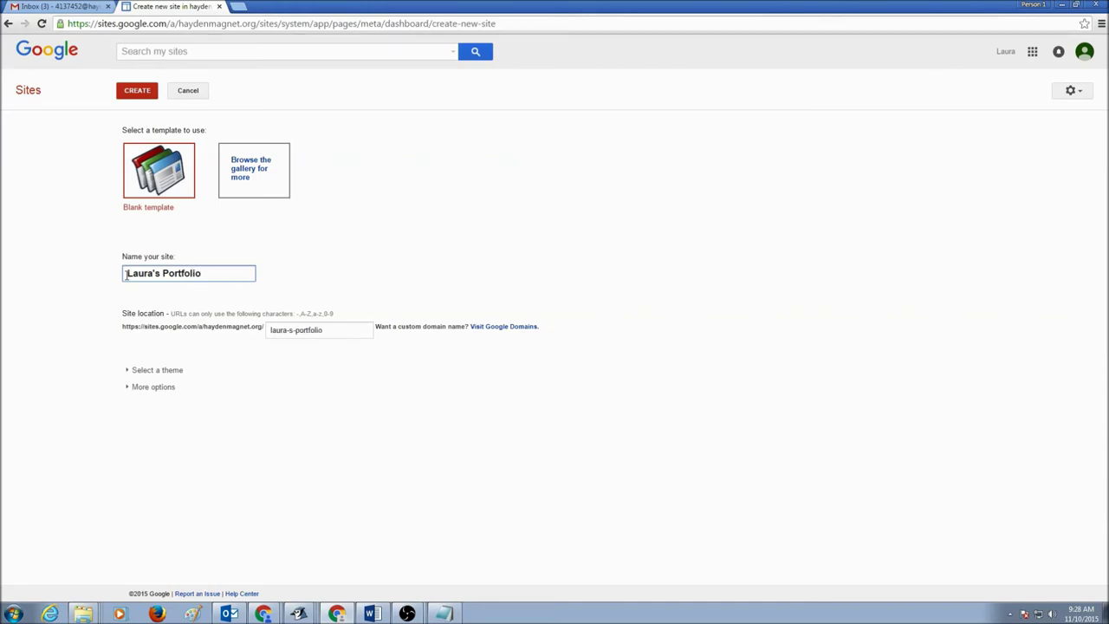
- Check the typed site name and its auto-filled hyphenated site location
{"action": "left_click_drag", "start_coordinate": [128, 274], "coordinate": [211, 280]}
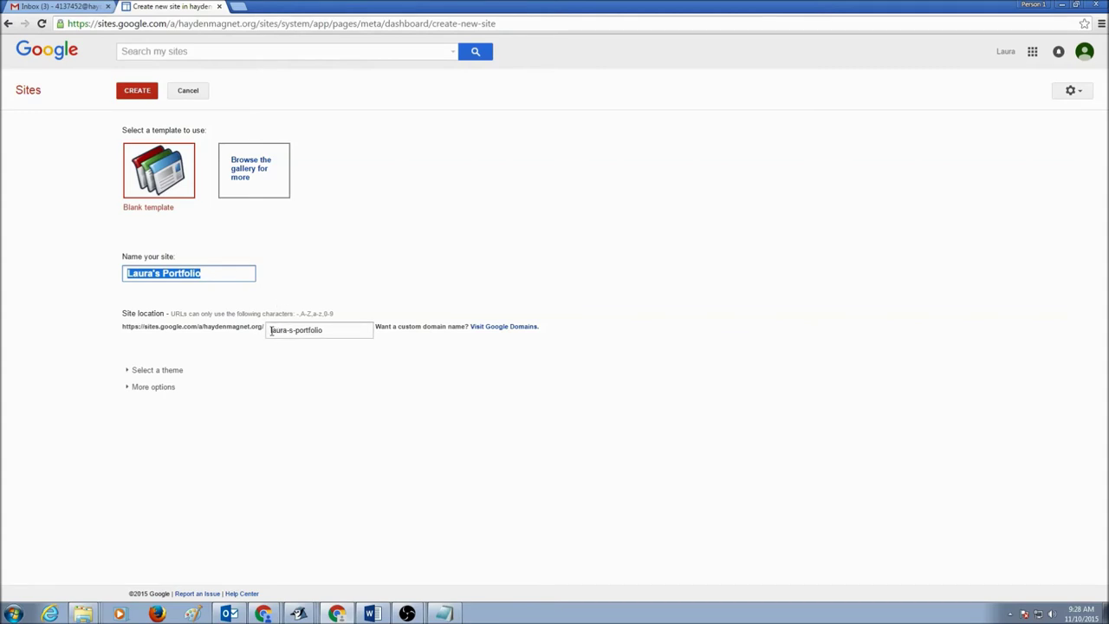
{"action": "left_click_drag", "start_coordinate": [271, 330], "coordinate": [331, 330]}
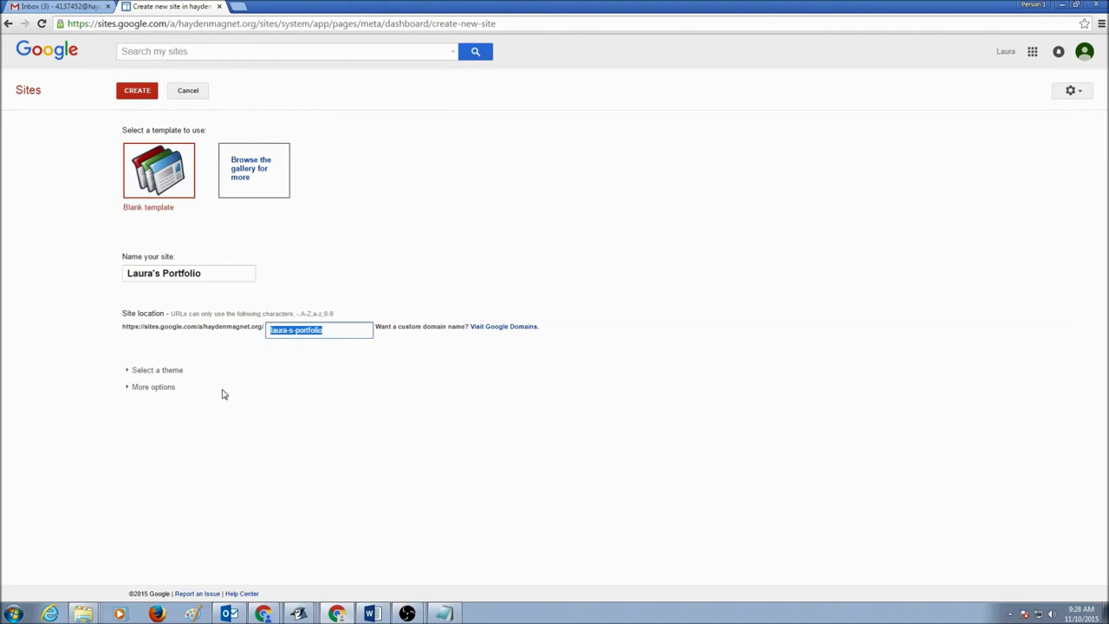
- Browse the theme thumbnails and apply the Terra: Water theme to the new site
{"action": "left_click", "coordinate": [131, 373]}
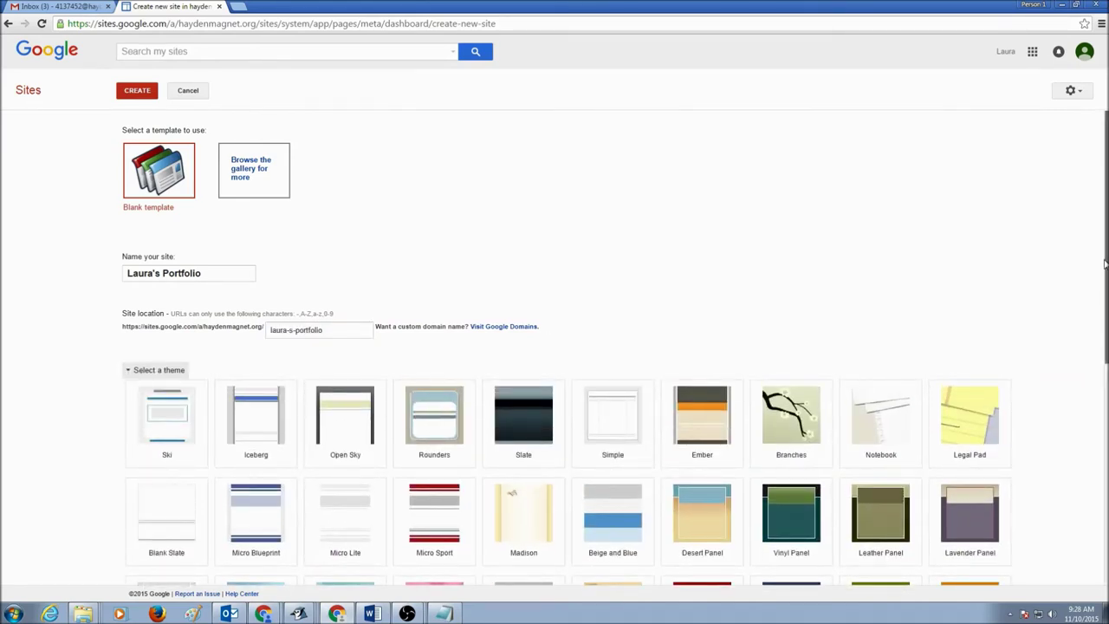
{"action": "scroll", "coordinate": [1106, 261], "scroll_direction": "down", "scroll_amount": 3}
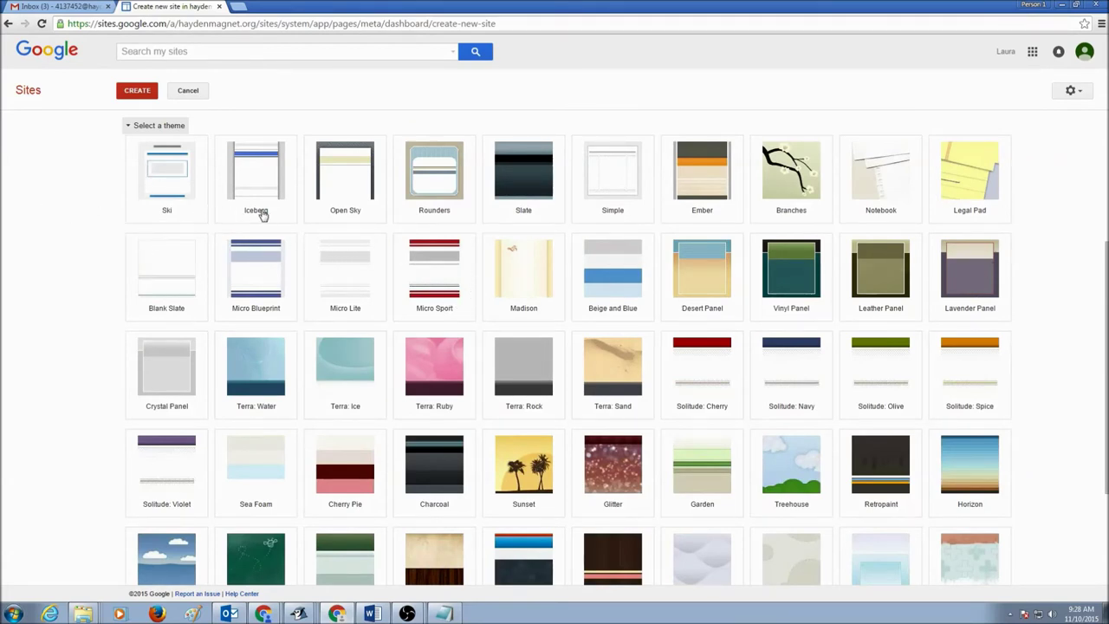
{"action": "scroll", "coordinate": [279, 229], "scroll_direction": "up", "scroll_amount": 1}
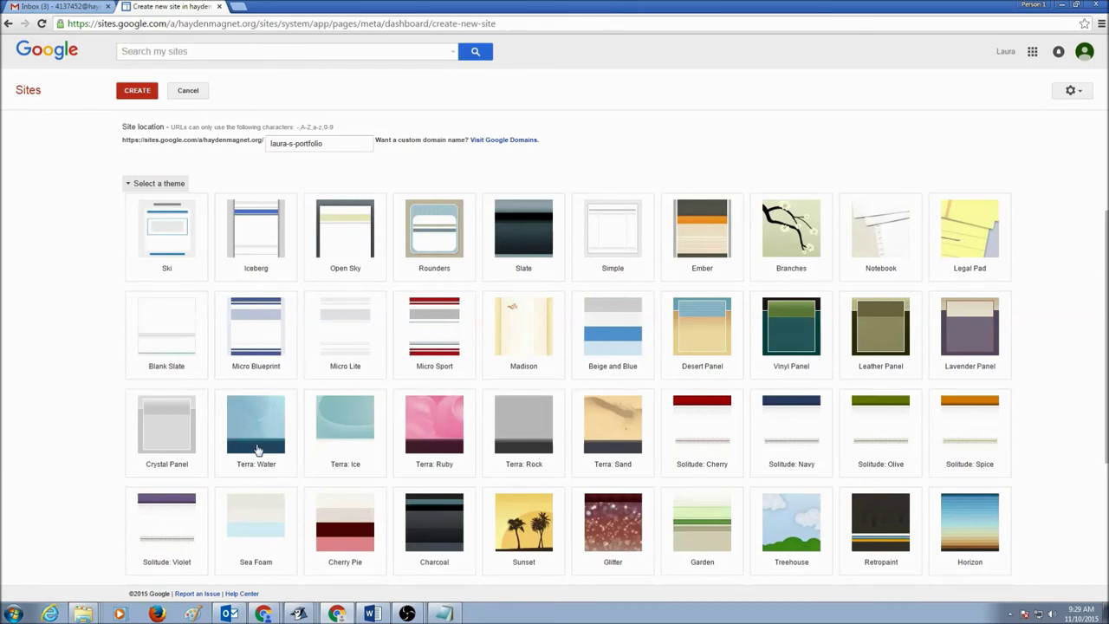
{"action": "scroll", "coordinate": [628, 529], "scroll_direction": "down", "scroll_amount": 2}
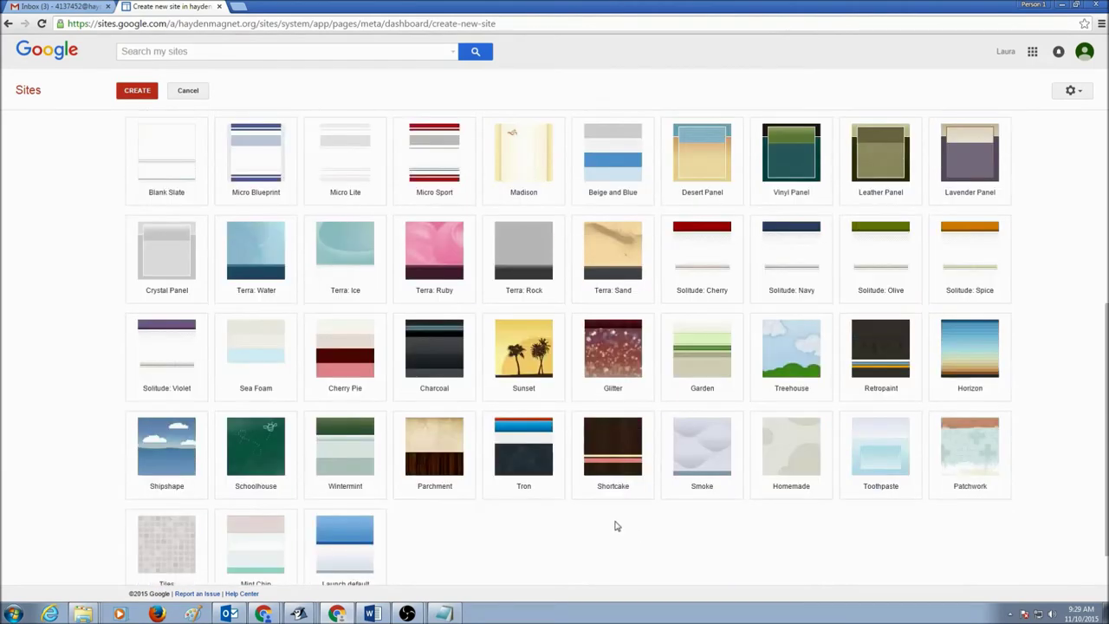
{"action": "scroll", "coordinate": [243, 452], "scroll_direction": "down", "scroll_amount": 1}
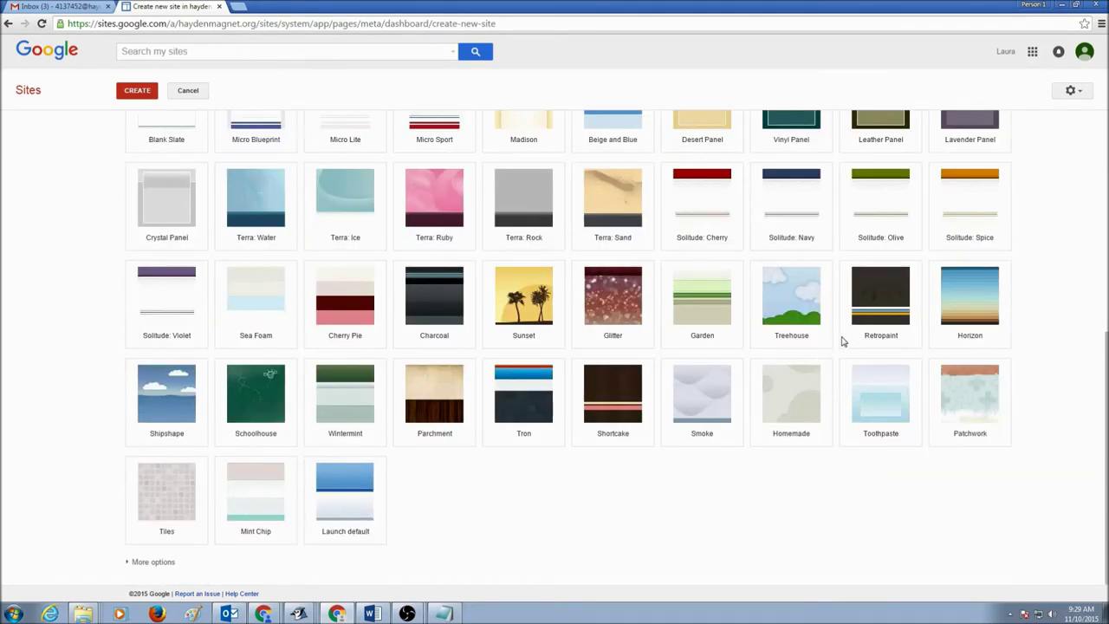
{"action": "scroll", "coordinate": [847, 334], "scroll_direction": "up", "scroll_amount": 1}
{"action": "scroll", "coordinate": [849, 329], "scroll_direction": "up", "scroll_amount": 3}
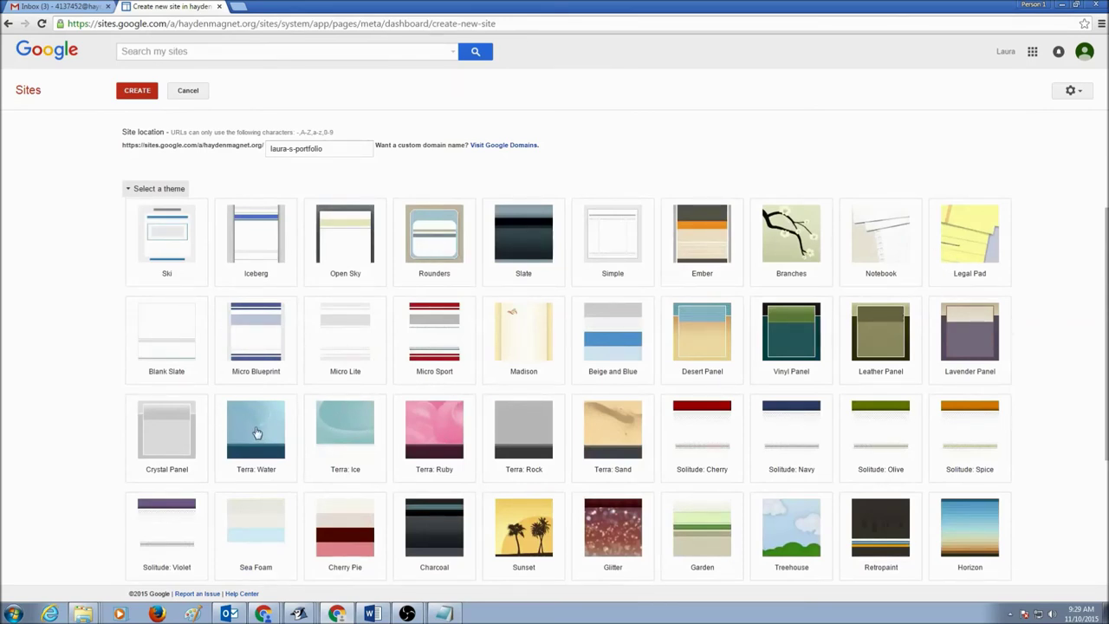
{"action": "left_click", "coordinate": [257, 434]}
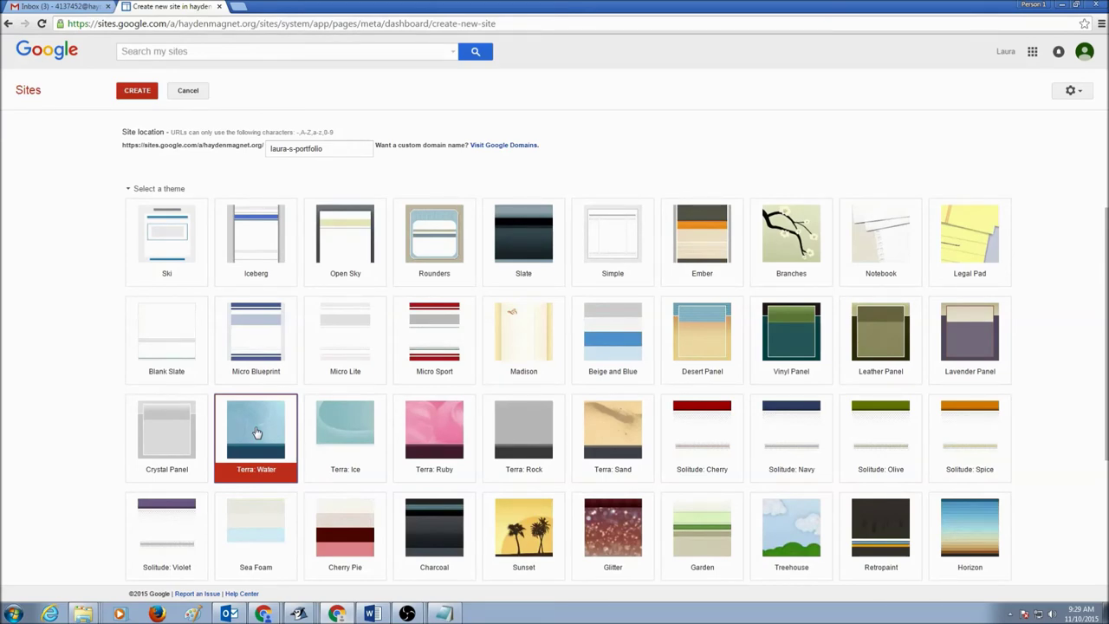
{"action": "left_click", "coordinate": [128, 191]}
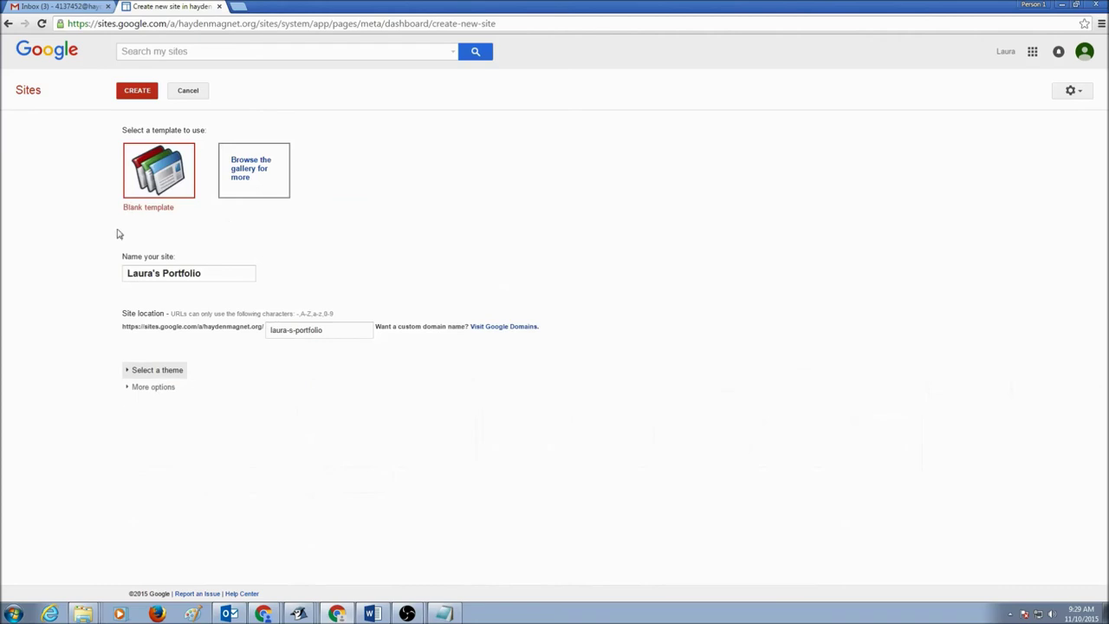
- Enter 'My Digital Portfolio' as the site description under More options and create the site
{"action": "left_click", "coordinate": [130, 370]}
{"action": "scroll", "coordinate": [151, 392], "scroll_direction": "down", "scroll_amount": 2}
{"action": "scroll", "coordinate": [151, 393], "scroll_direction": "down", "scroll_amount": 3}
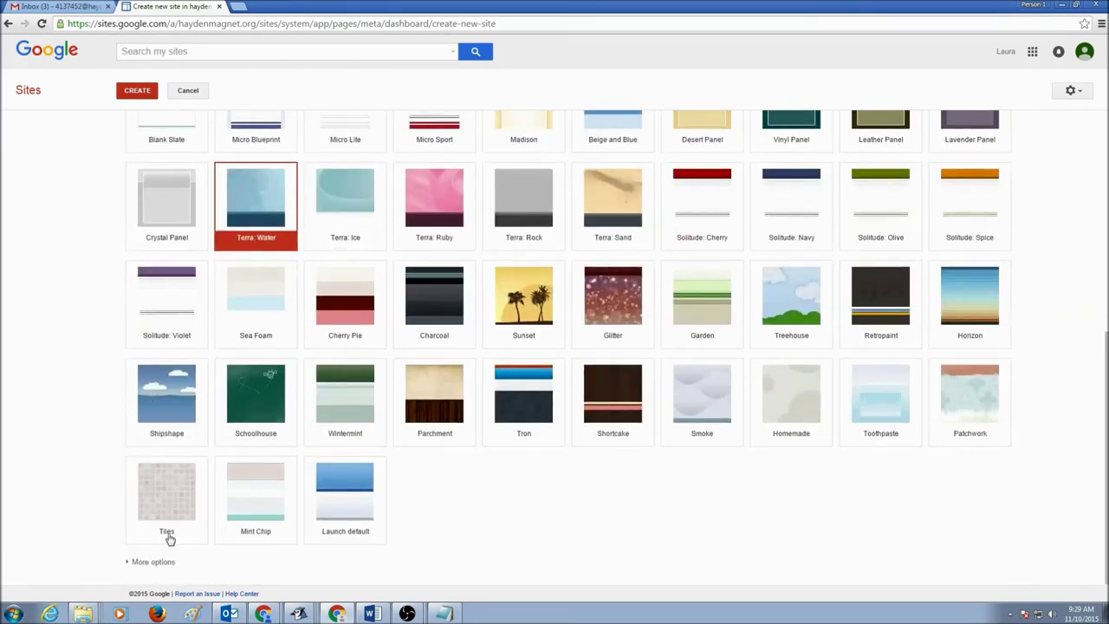
{"action": "left_click", "coordinate": [130, 563]}
{"action": "scroll", "coordinate": [147, 560], "scroll_direction": "down", "scroll_amount": 2}
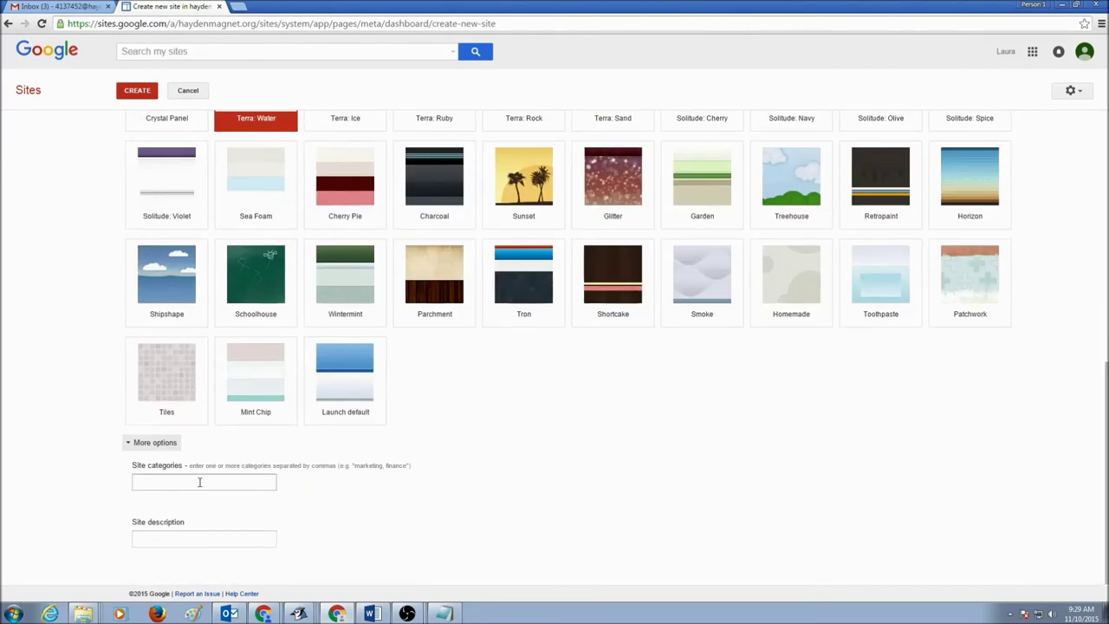
{"action": "left_click", "coordinate": [145, 539]}
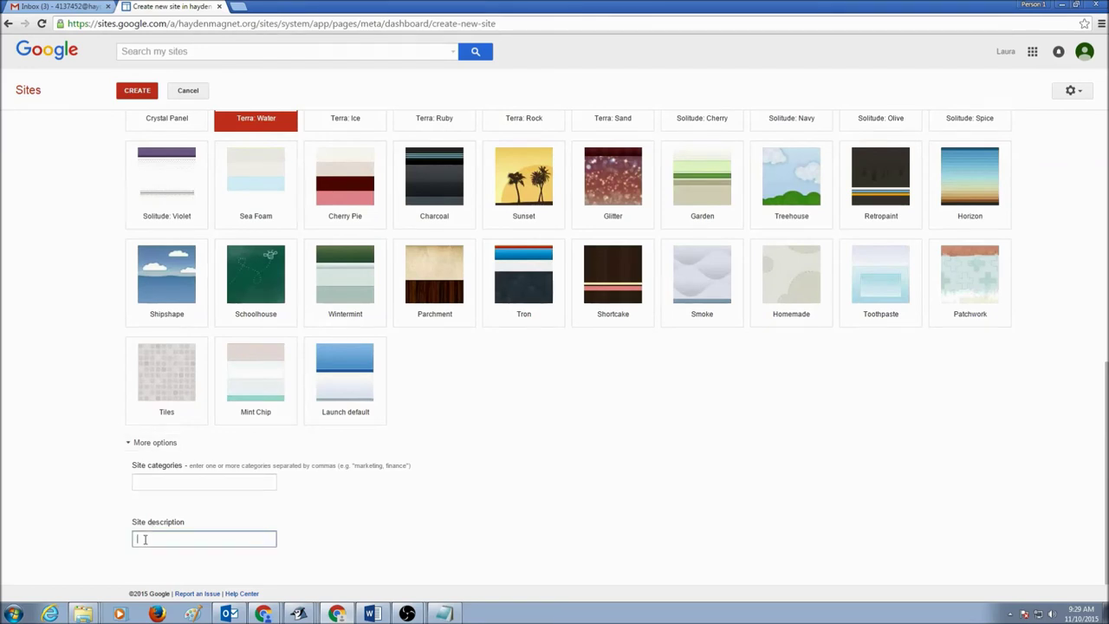
{"action": "type", "text": "My Digital Portfolio"}
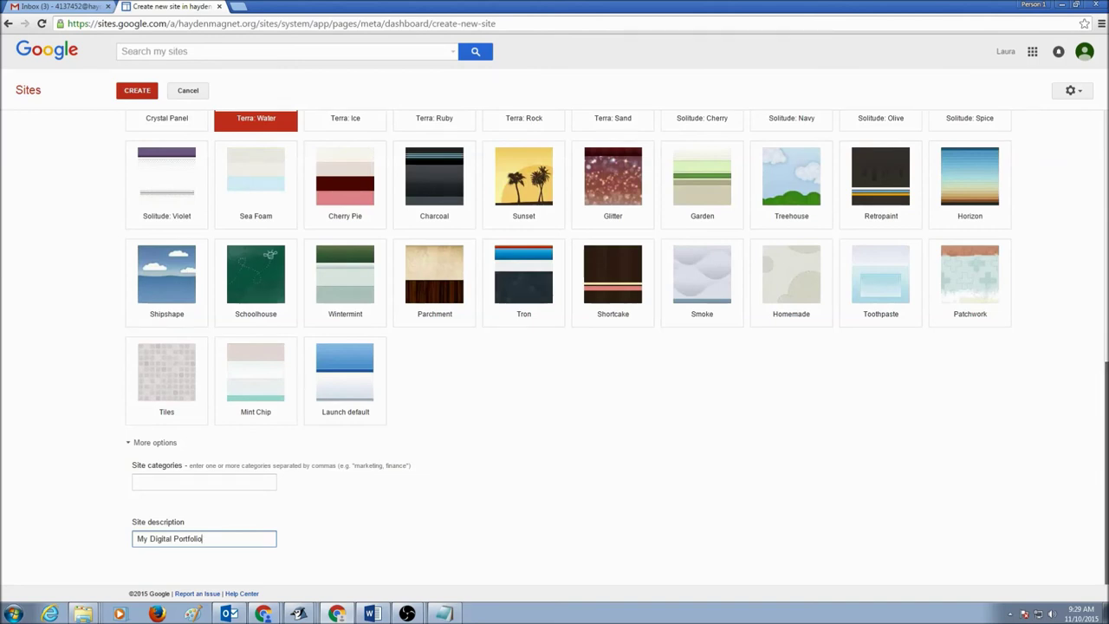
{"action": "scroll", "coordinate": [1105, 468], "scroll_direction": "up", "scroll_amount": 5}
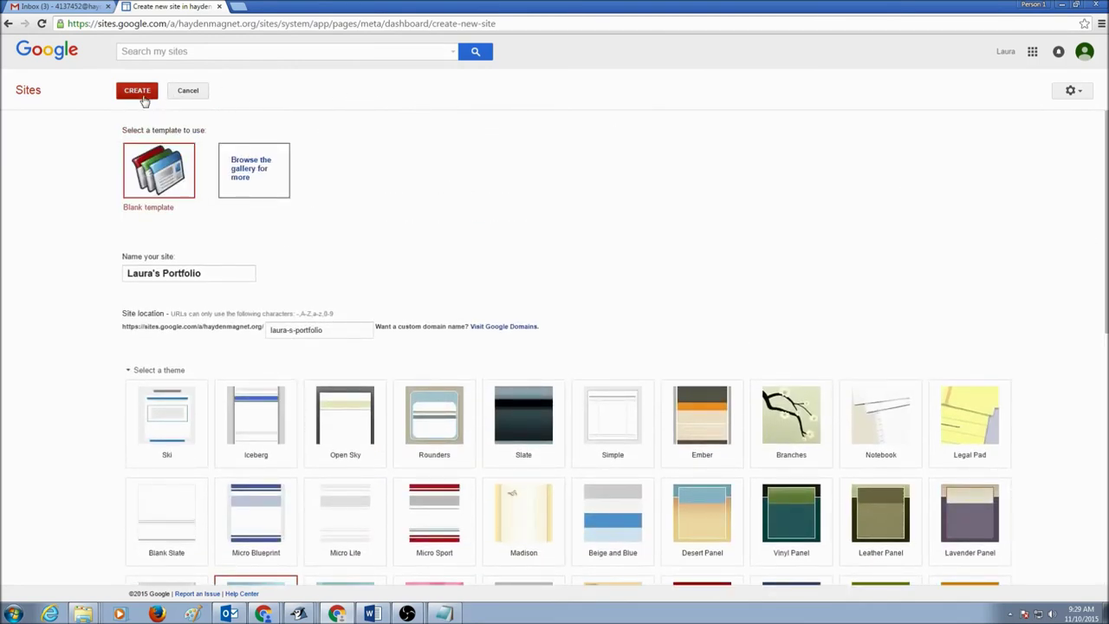
{"action": "left_click", "coordinate": [138, 92]}
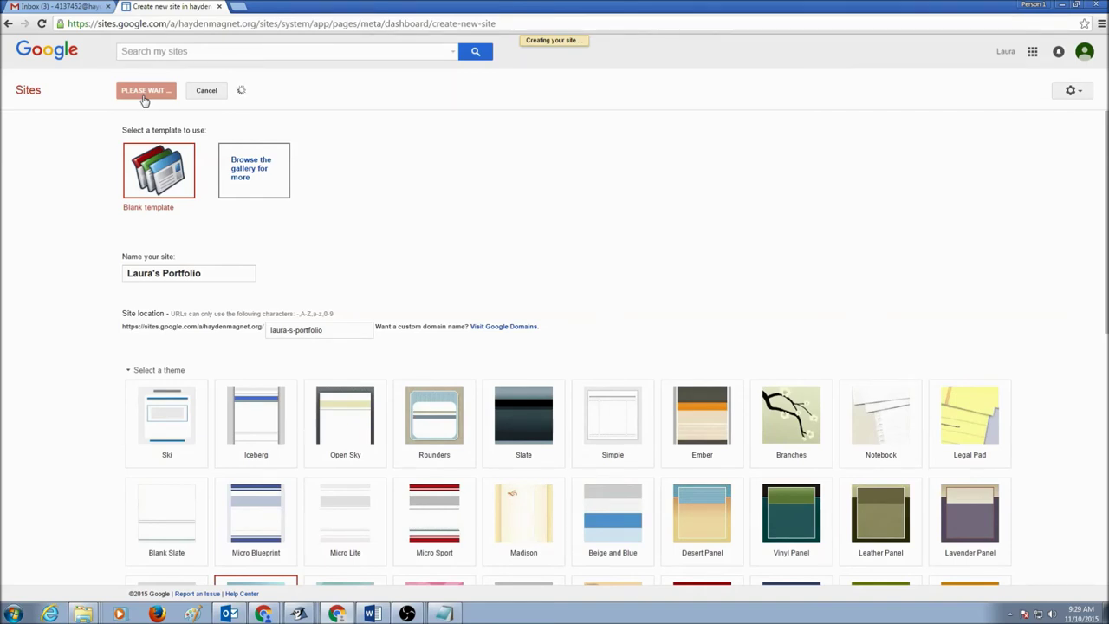